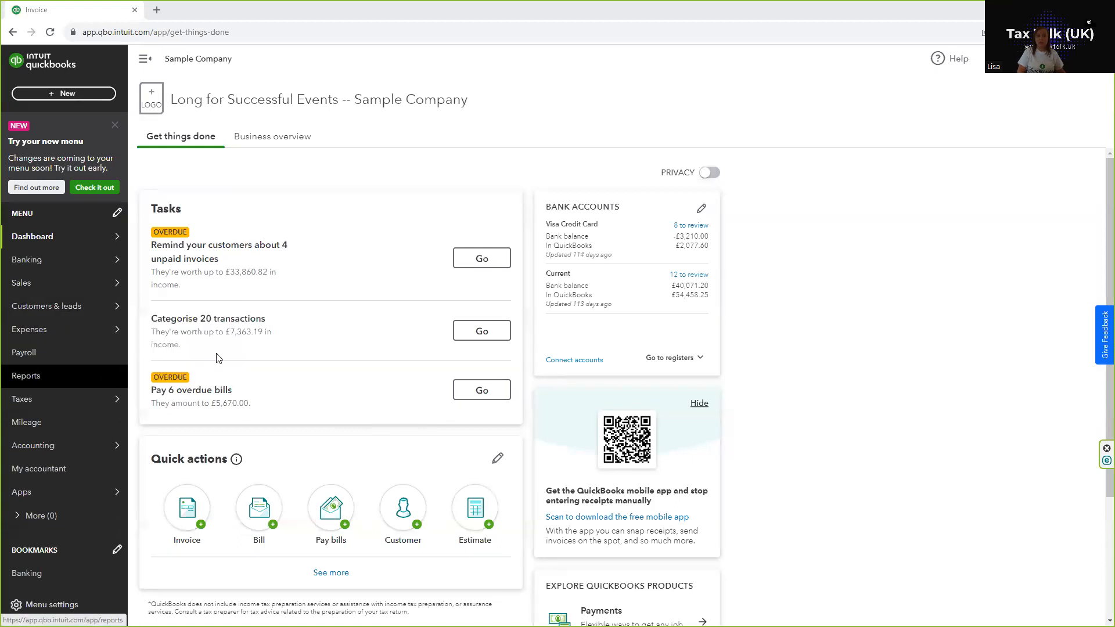
Step: Open the Products and Services list and review its existing items and the options for adding new ones
mouse_move(23, 289)
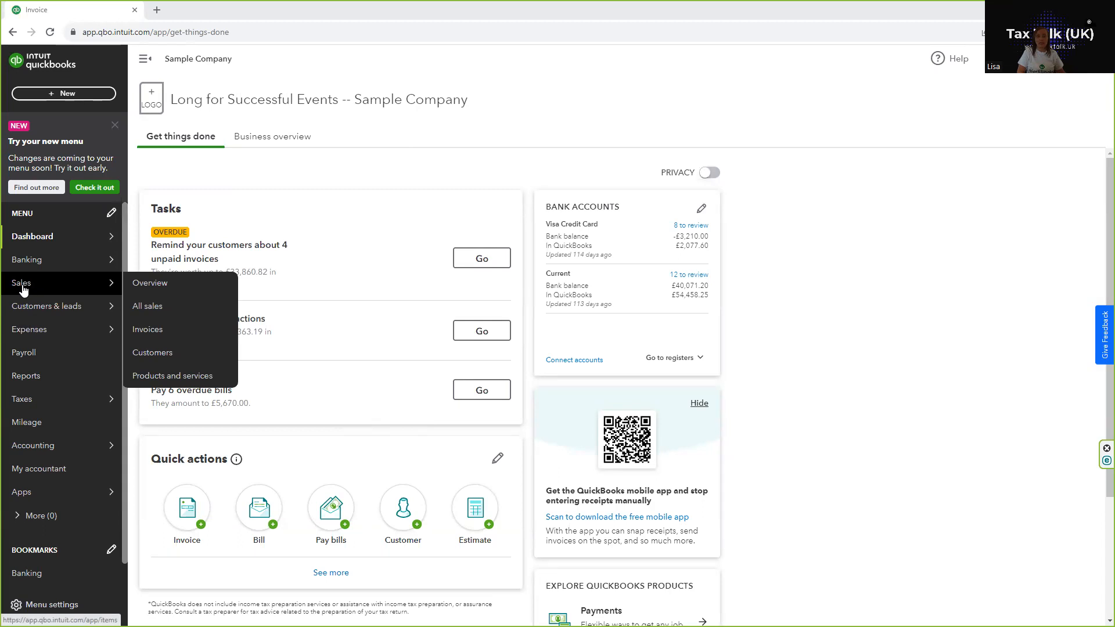
click(148, 377)
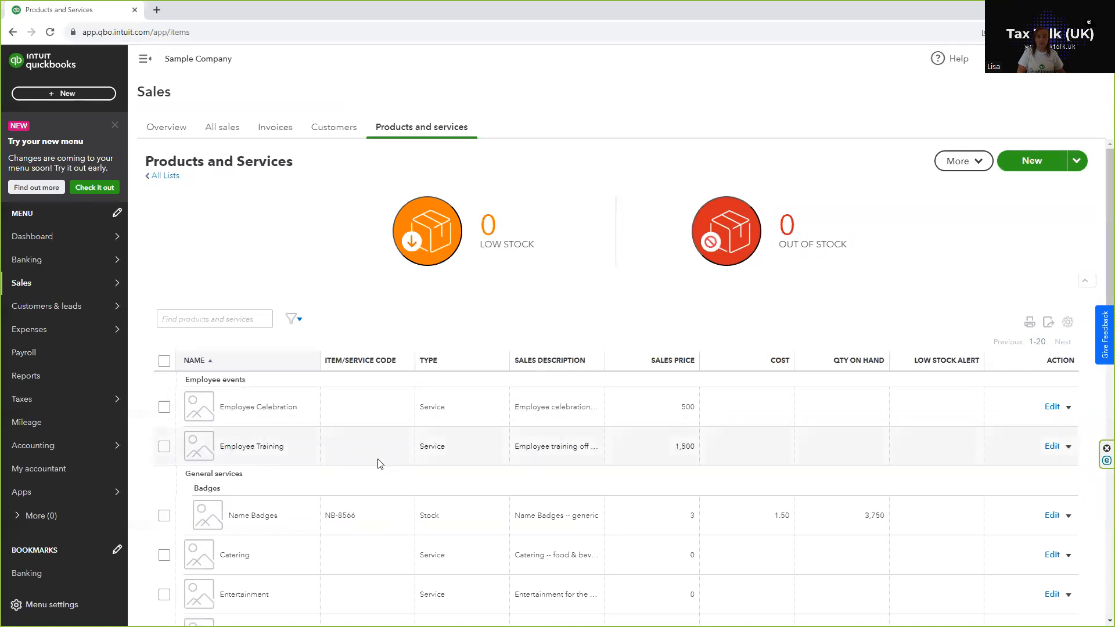
scroll(378, 463, down, 3)
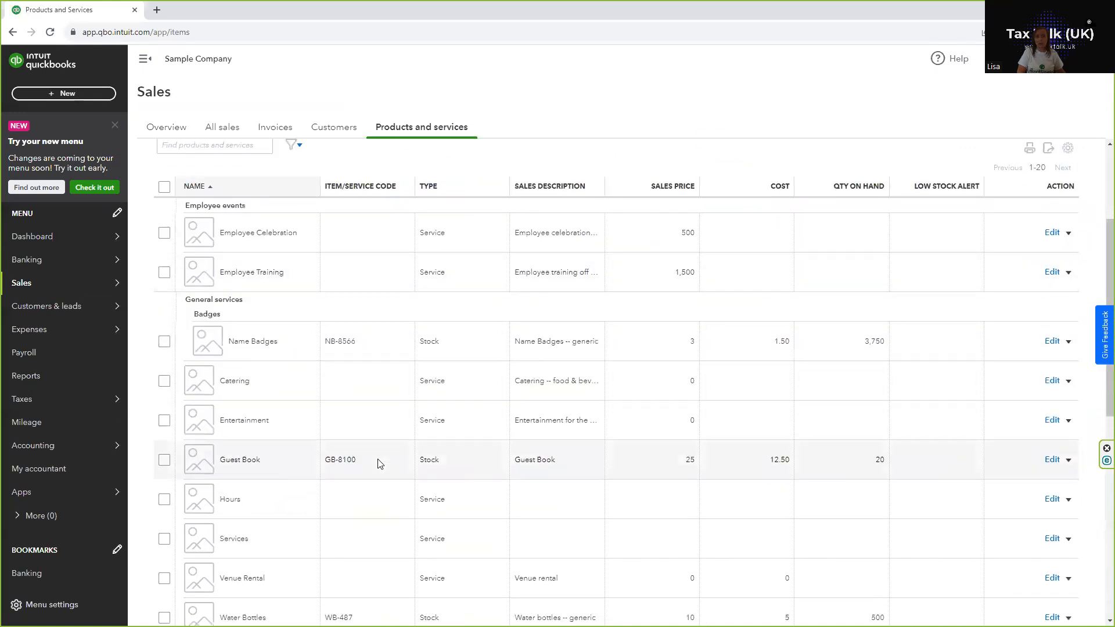
scroll(379, 463, up, 3)
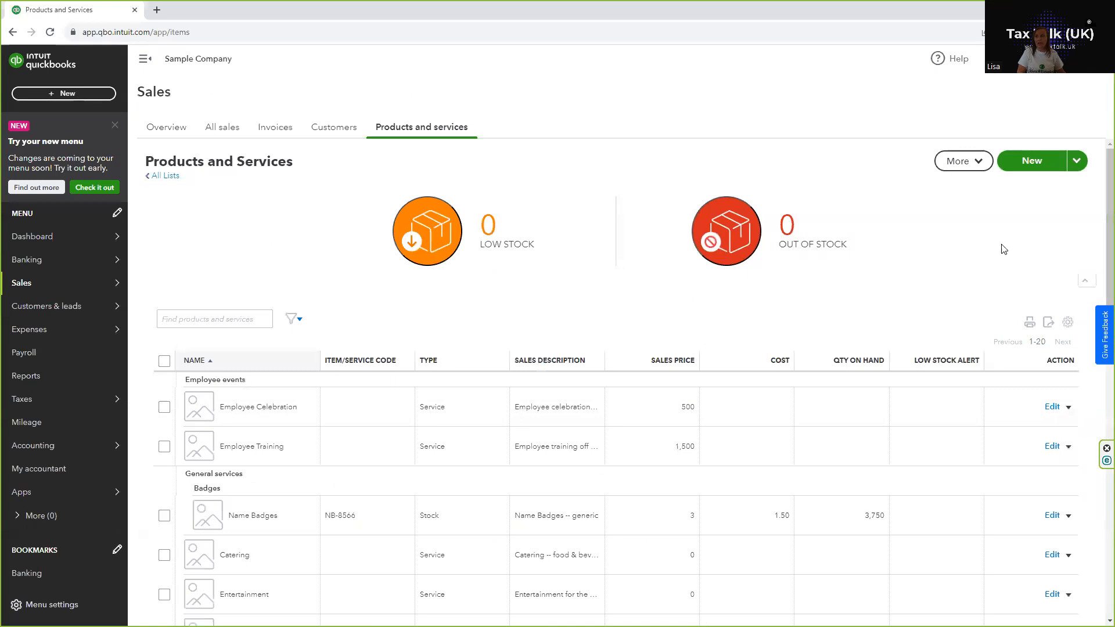
click(1077, 161)
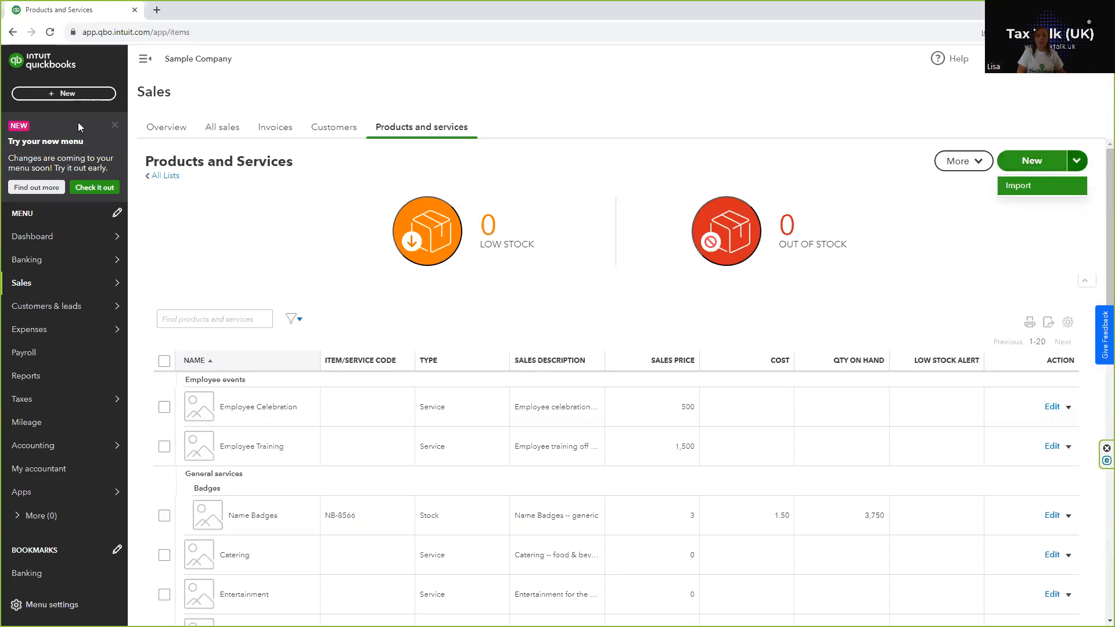
Step: Start a new invoice and select the GBP customer listed directly below Abercrombie International Group
click(62, 91)
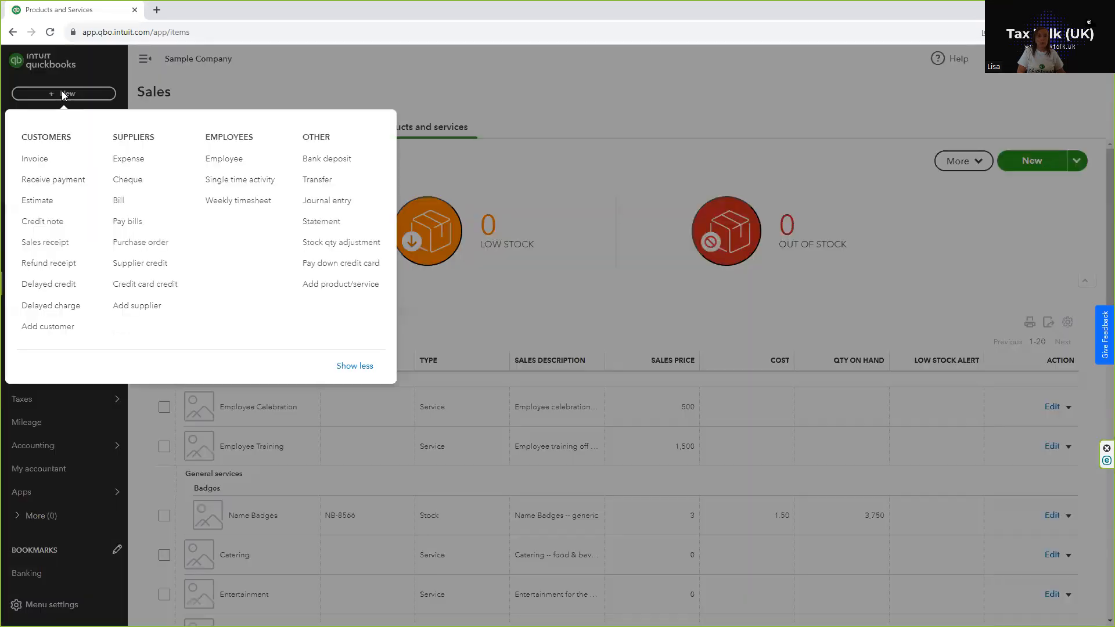
click(32, 165)
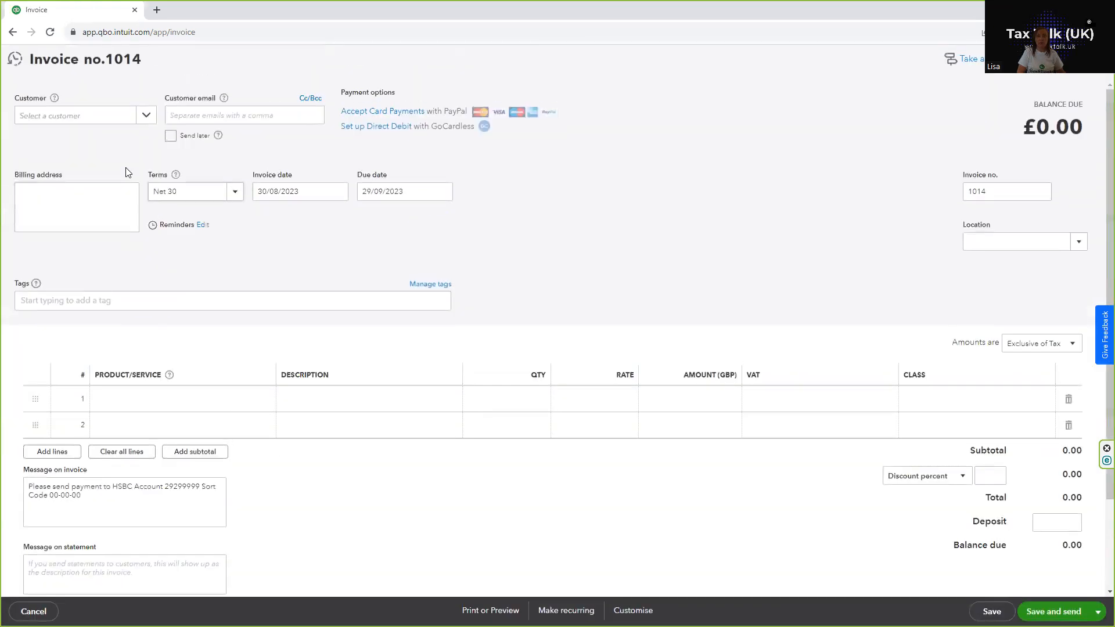
click(91, 116)
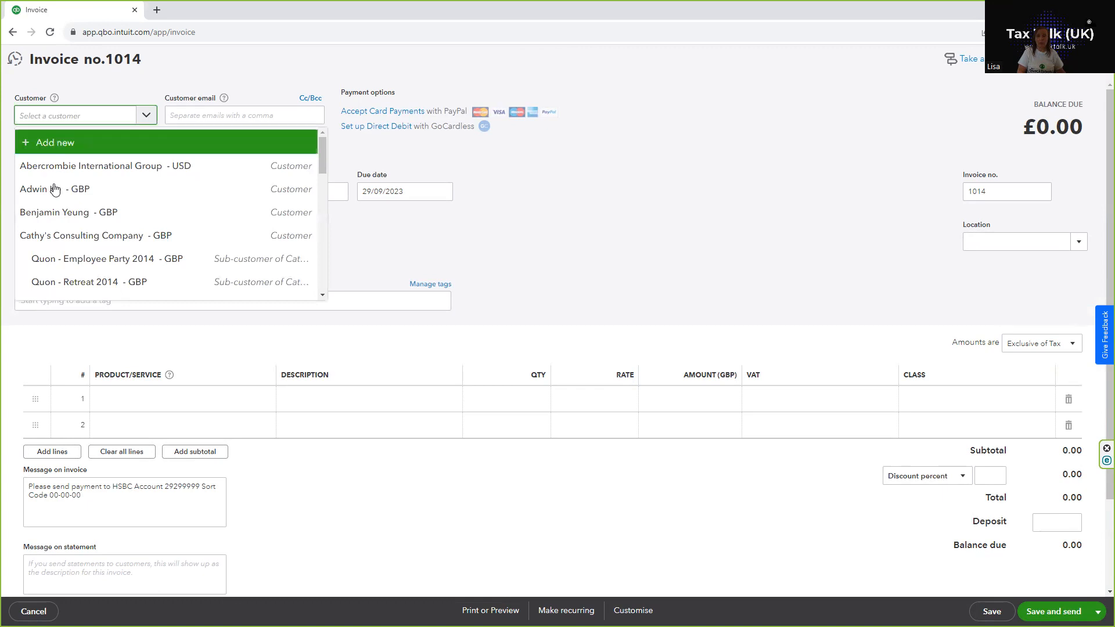
click(55, 190)
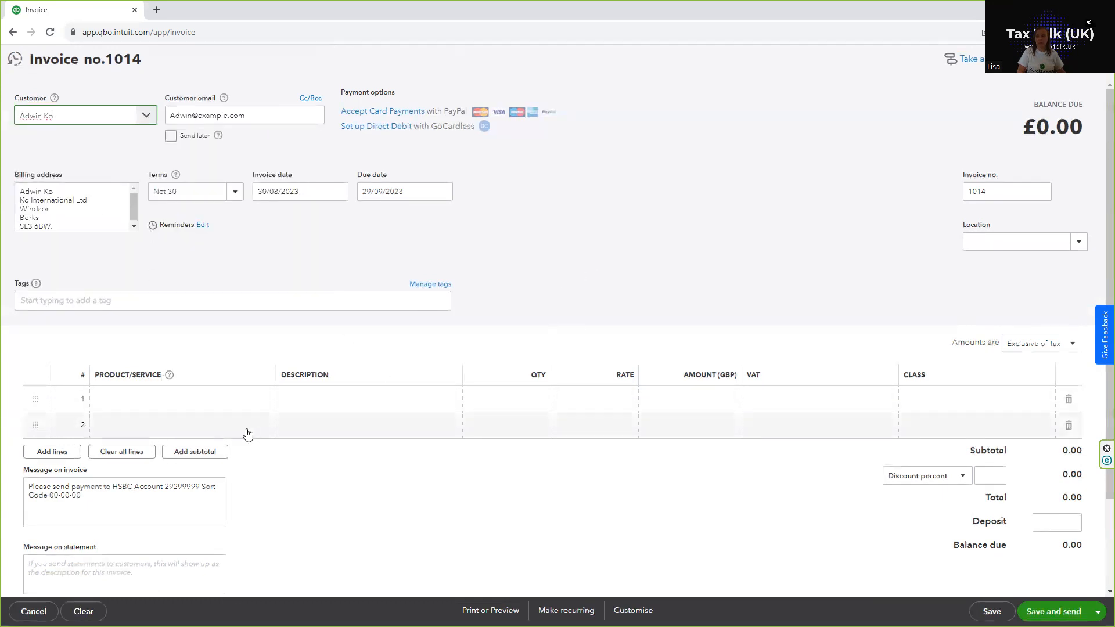
Step: Start adding a new non-stock product from the product/service field of the first invoice line
click(115, 401)
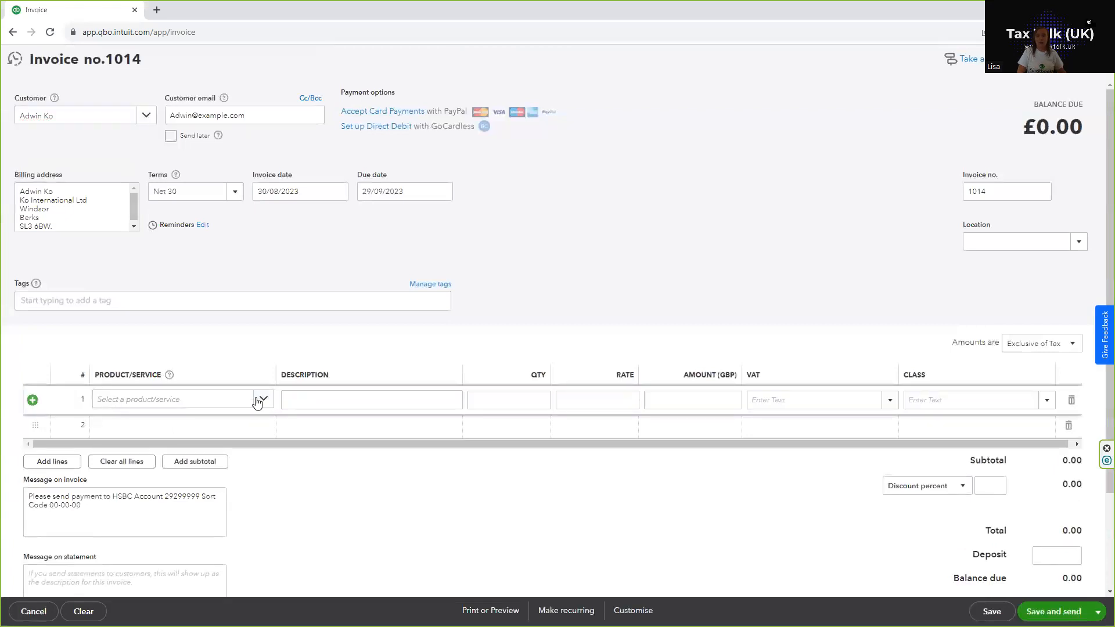
click(261, 400)
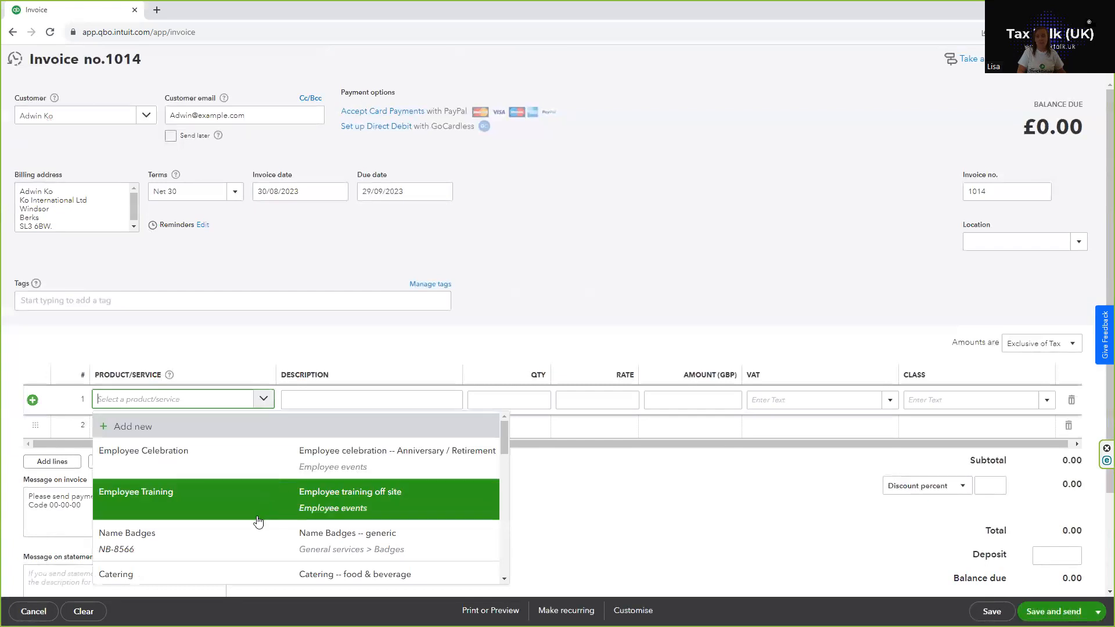
scroll(256, 522, down, 3)
scroll(256, 523, up, 5)
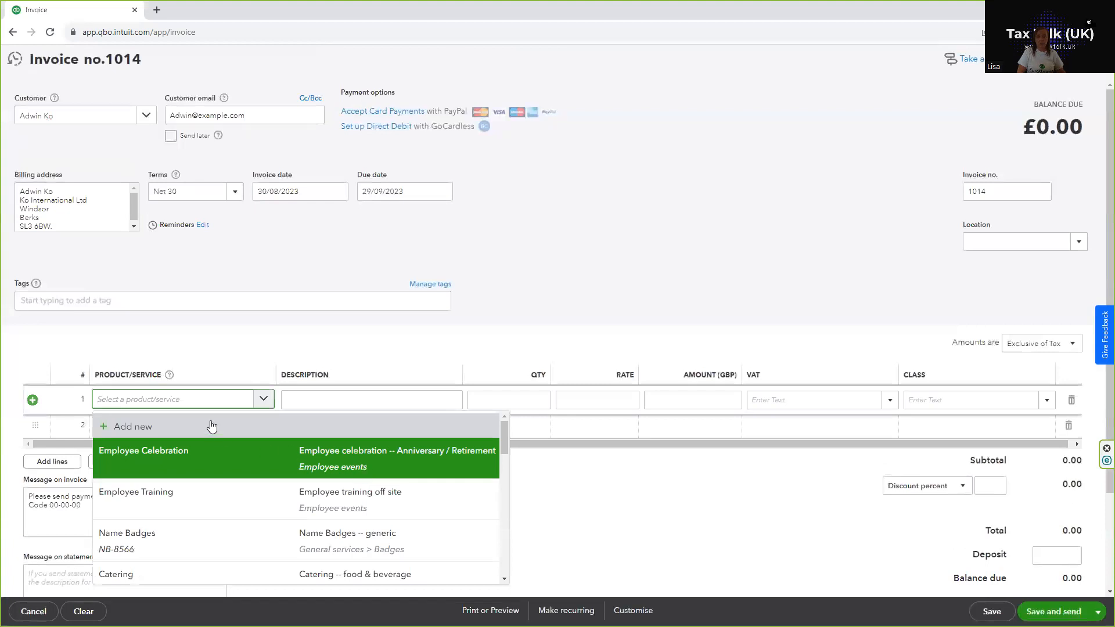
click(144, 427)
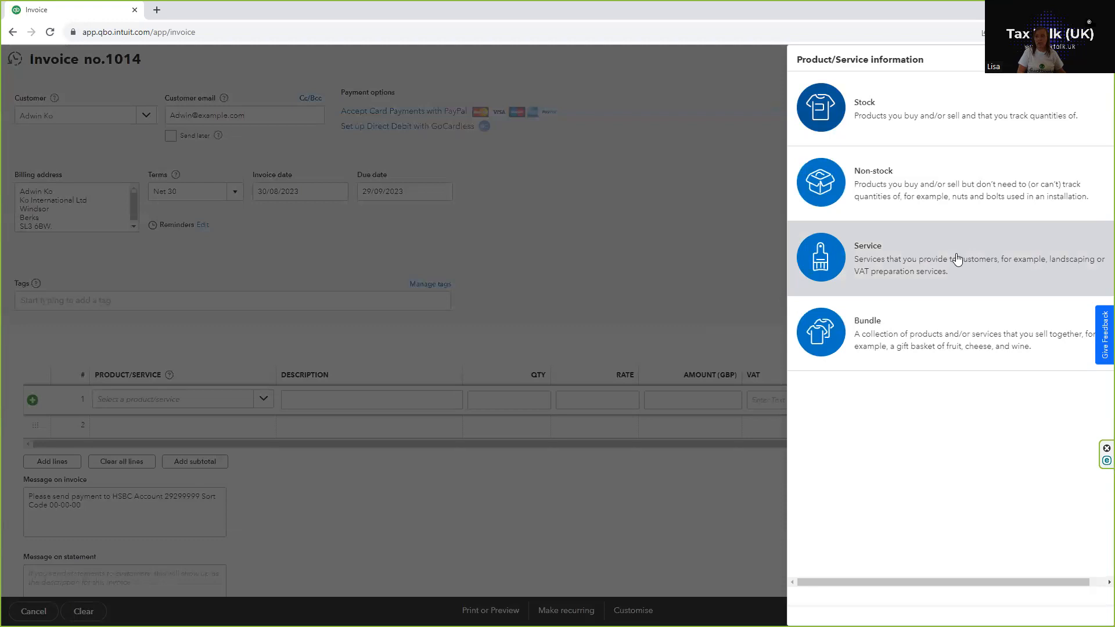
click(909, 199)
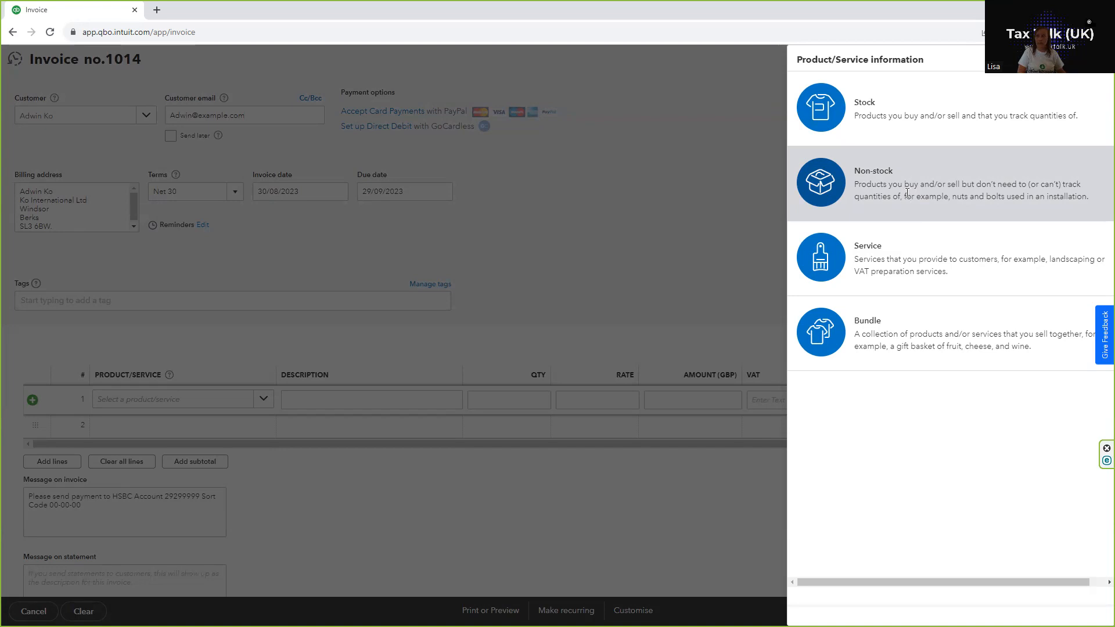
click(908, 195)
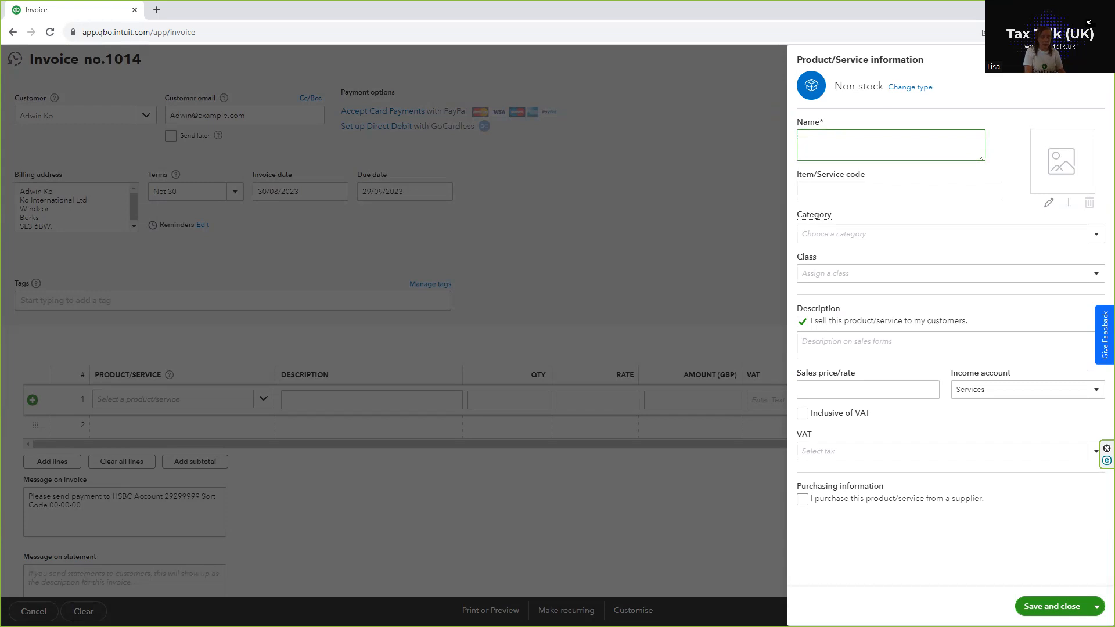
Step: Name the new product Clothing and enter Promotional Sweatshirt as its sales description
text(thing)
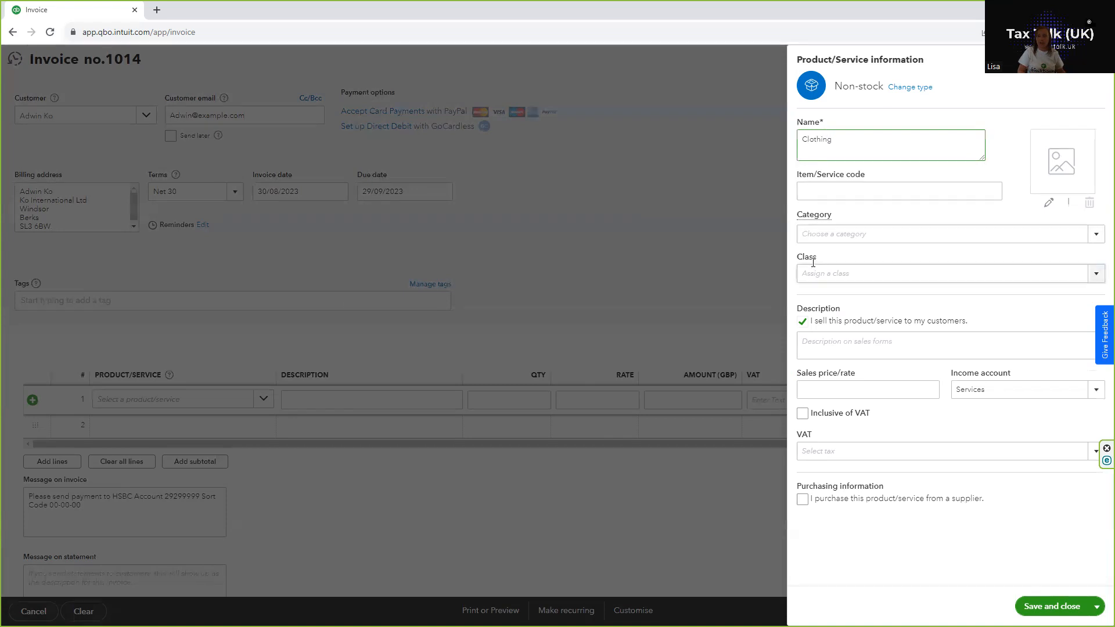
mouse_move(814, 214)
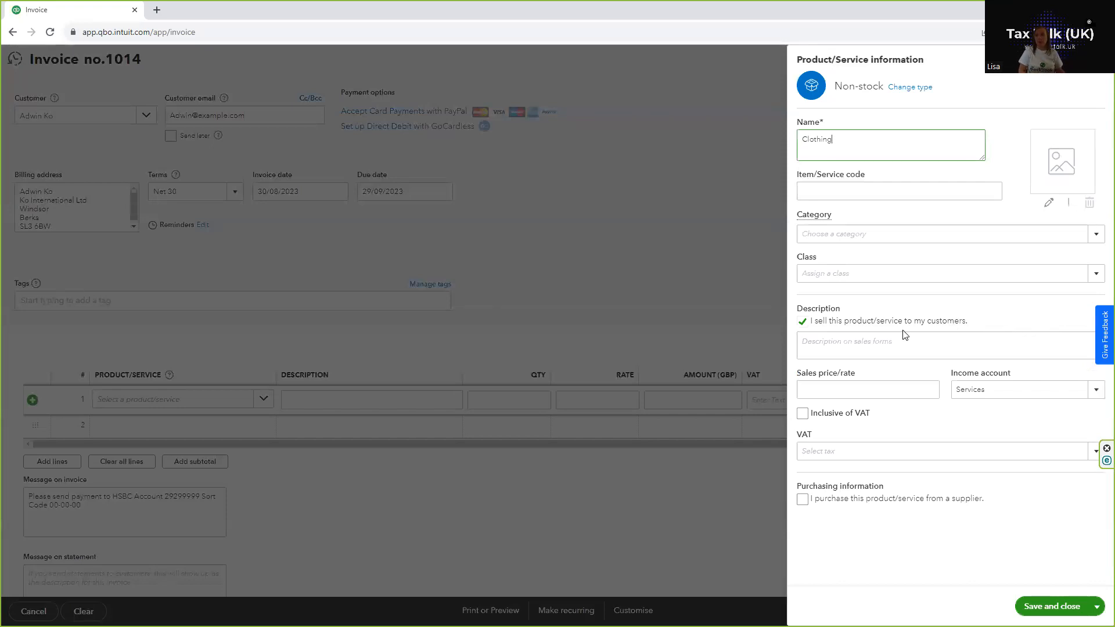
click(832, 343)
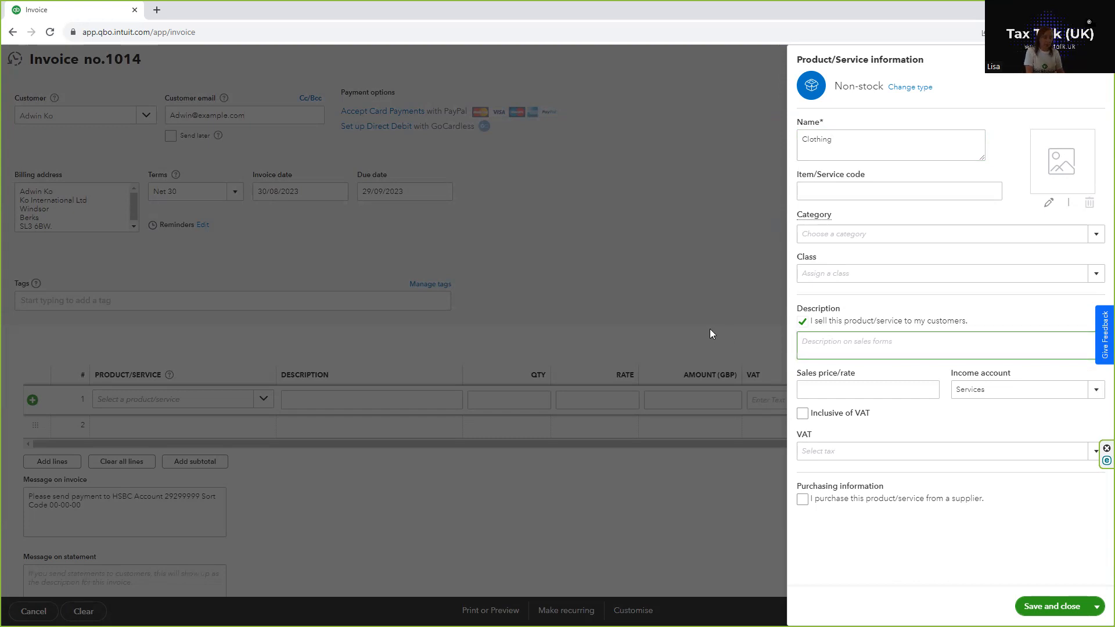
text(Promotional Sweatshirt)
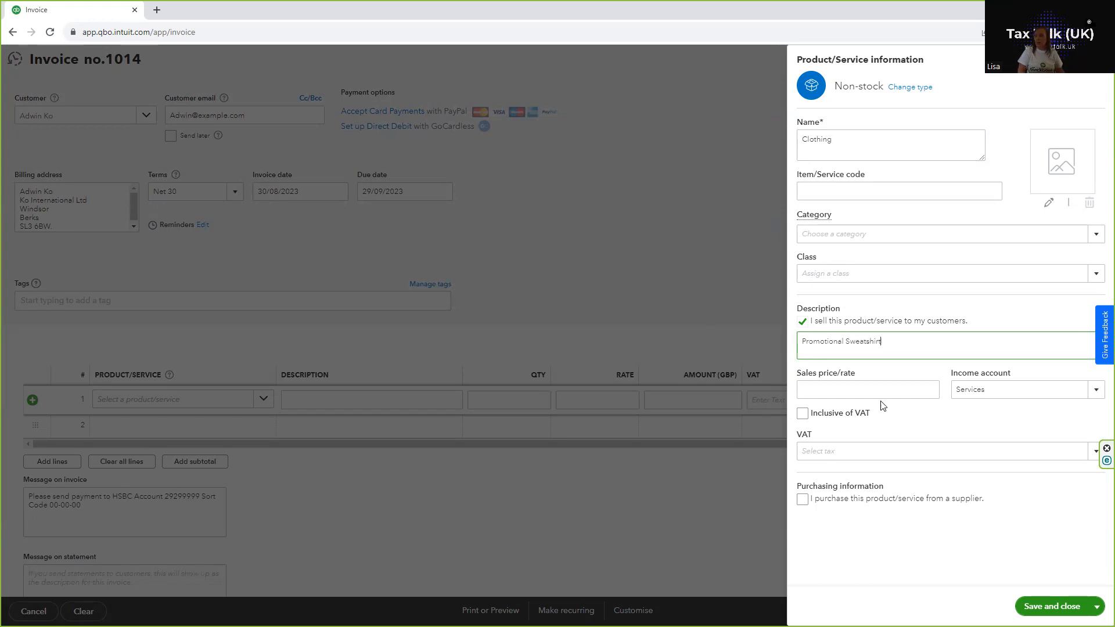
Step: Set the product's sales price to 15 and its income account to Sales of Product Income
click(864, 388)
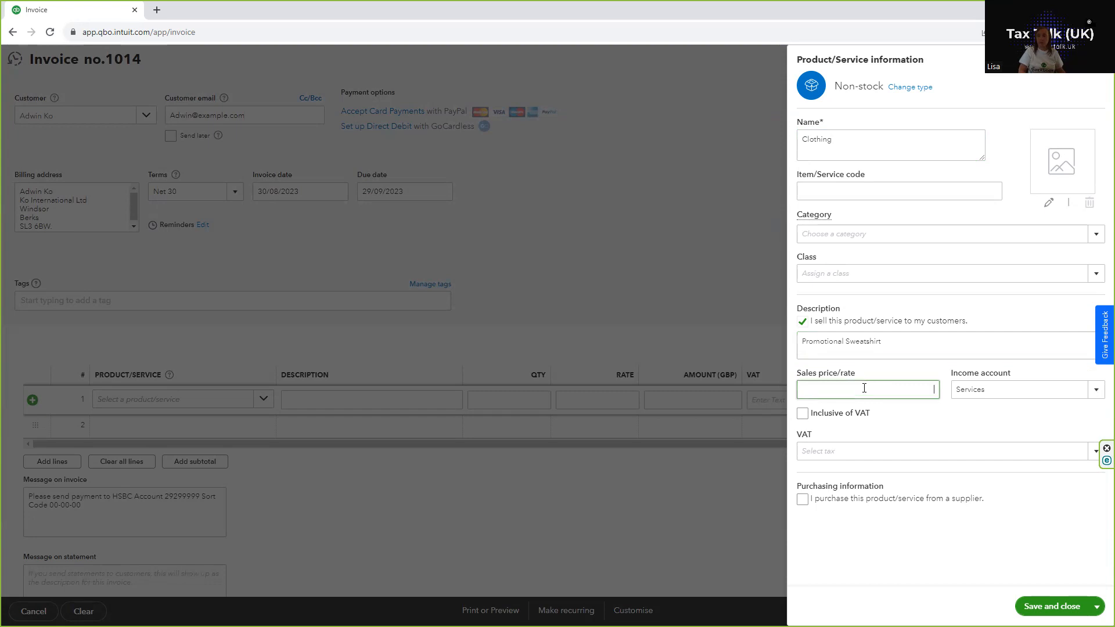
text(15)
click(1096, 396)
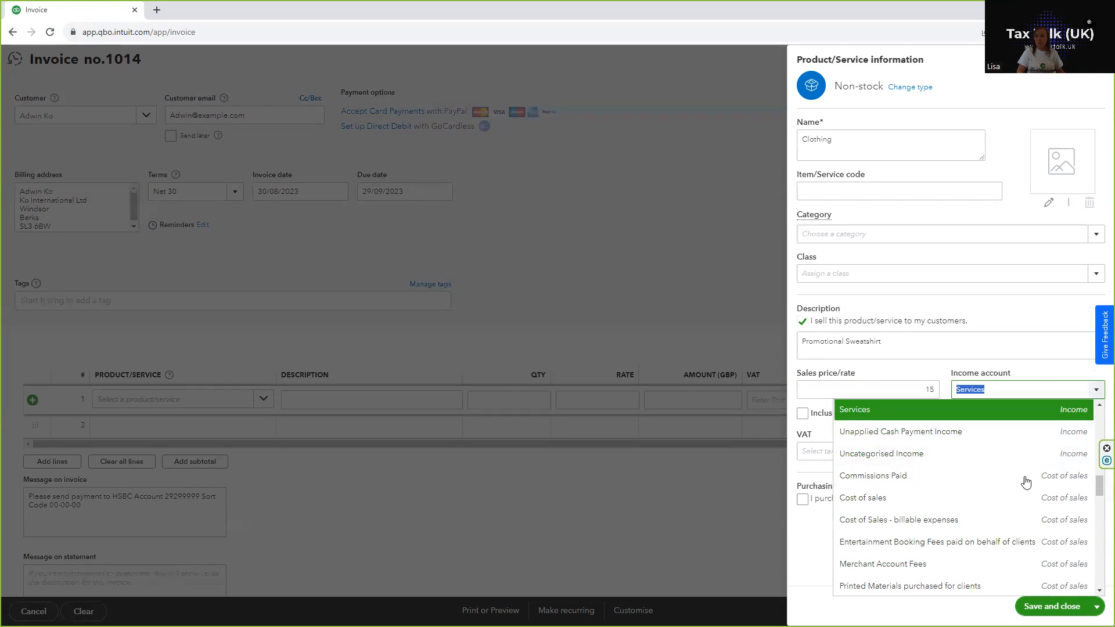
drag(1099, 497, 1099, 460)
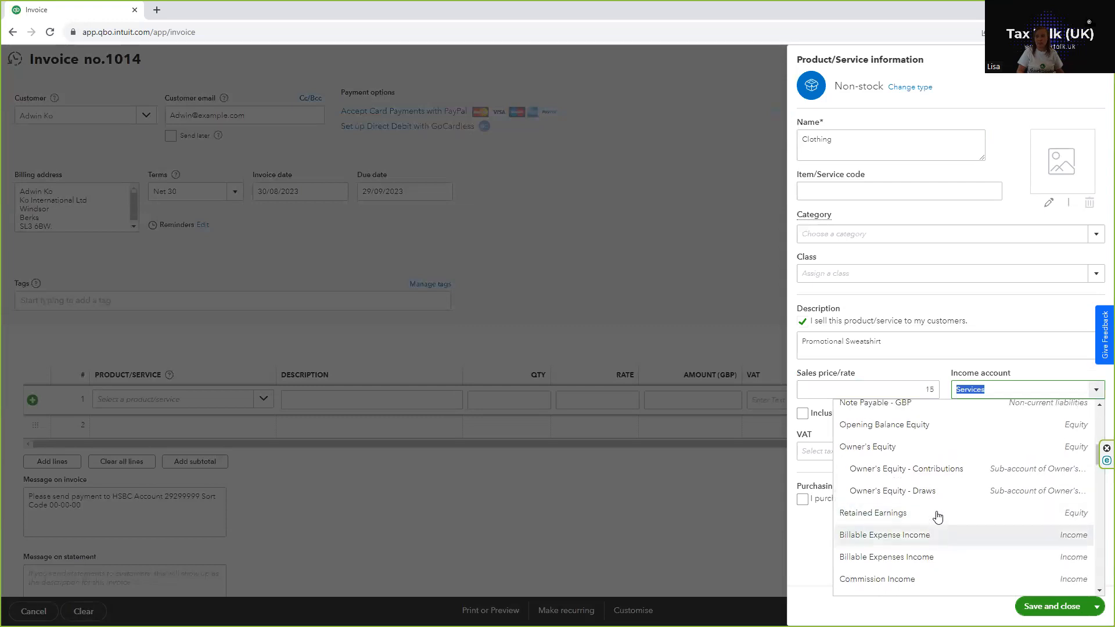
scroll(935, 516, down, 1)
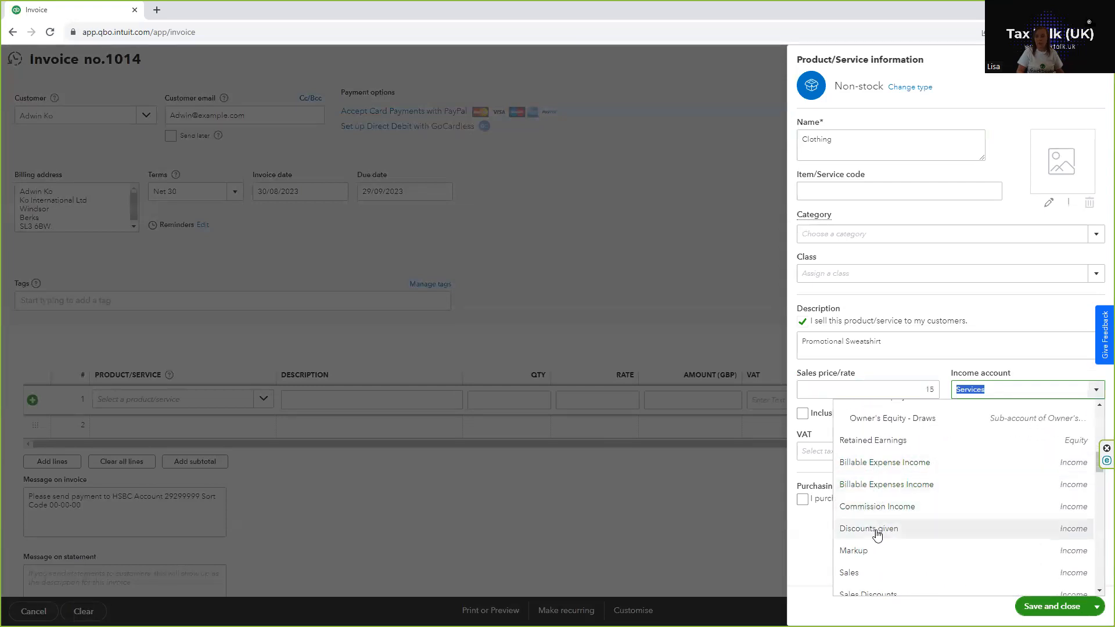
scroll(868, 560, down, 1)
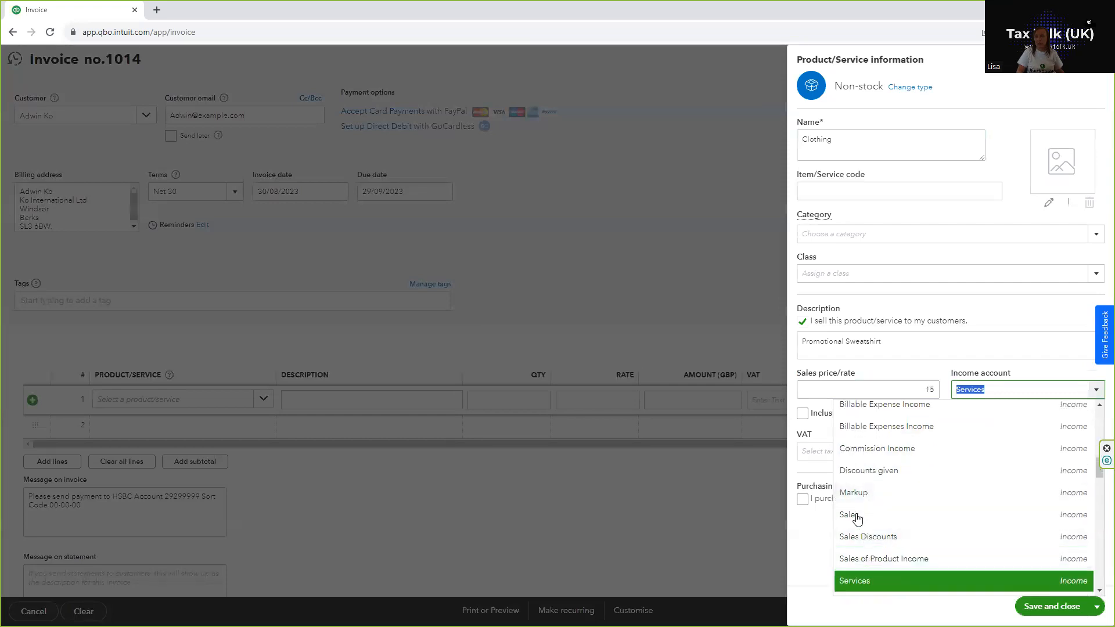
click(858, 559)
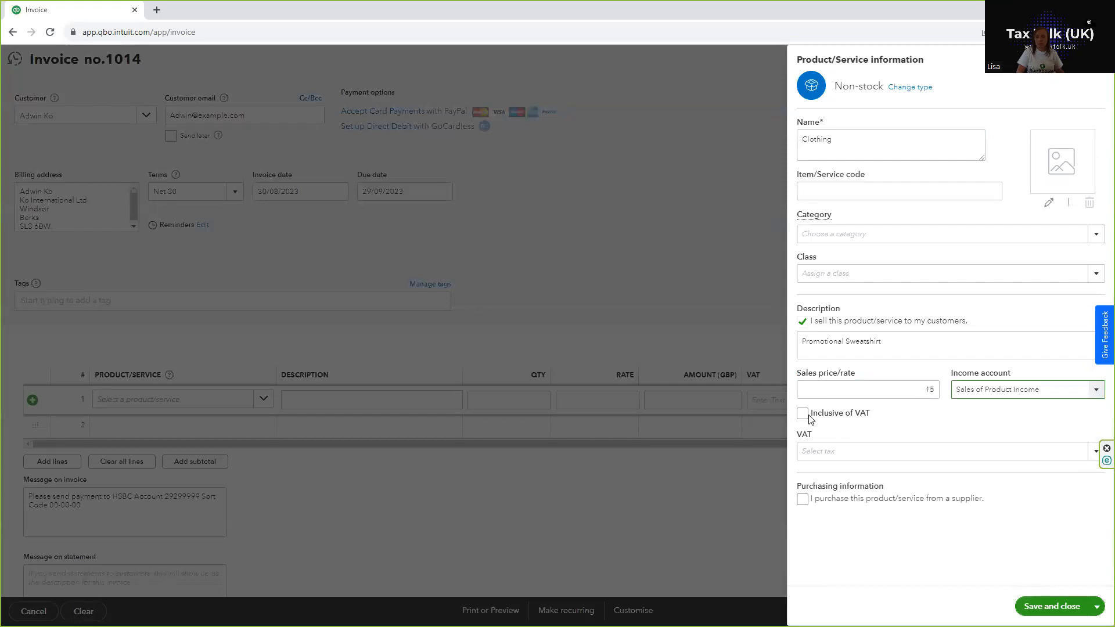
Step: Set the product's VAT rate to 20.0% S and save the product to the invoice line
click(809, 451)
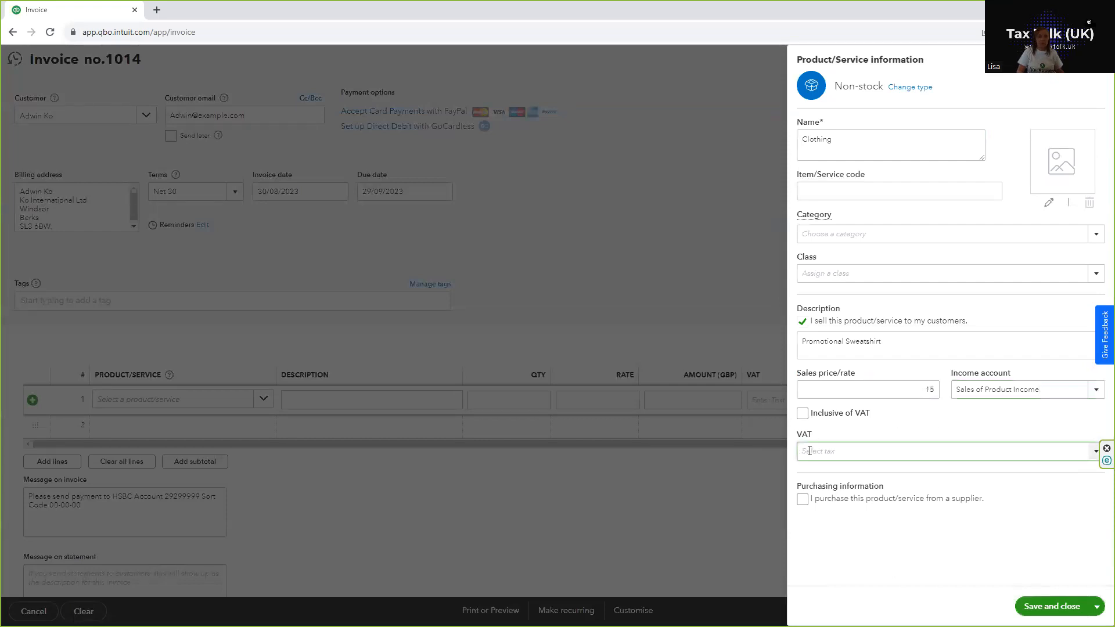
text(20.0% S)
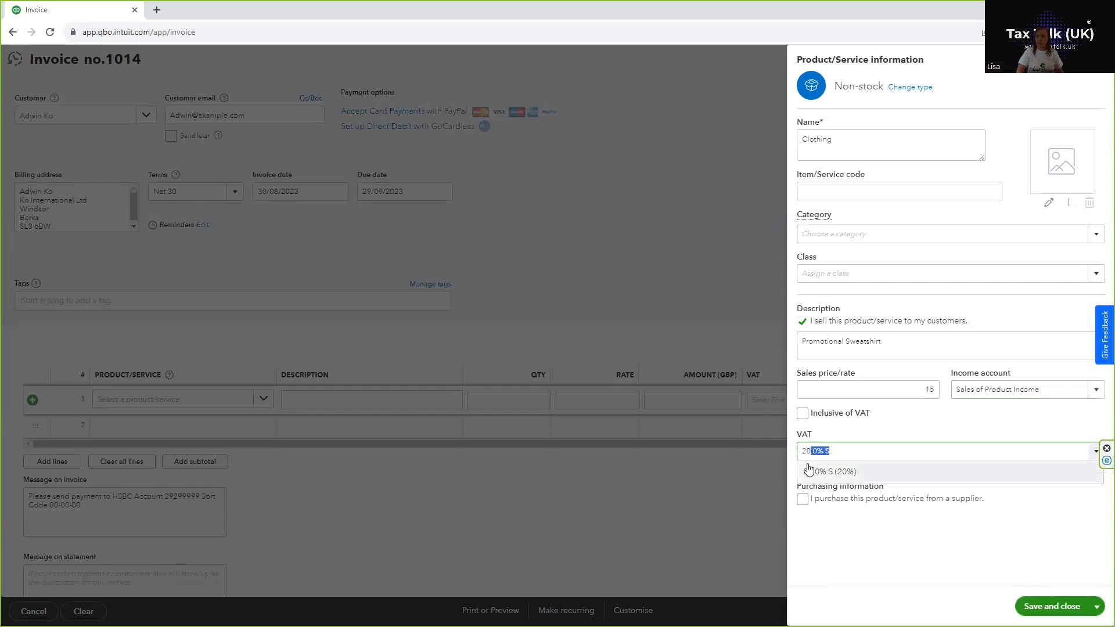
click(1037, 607)
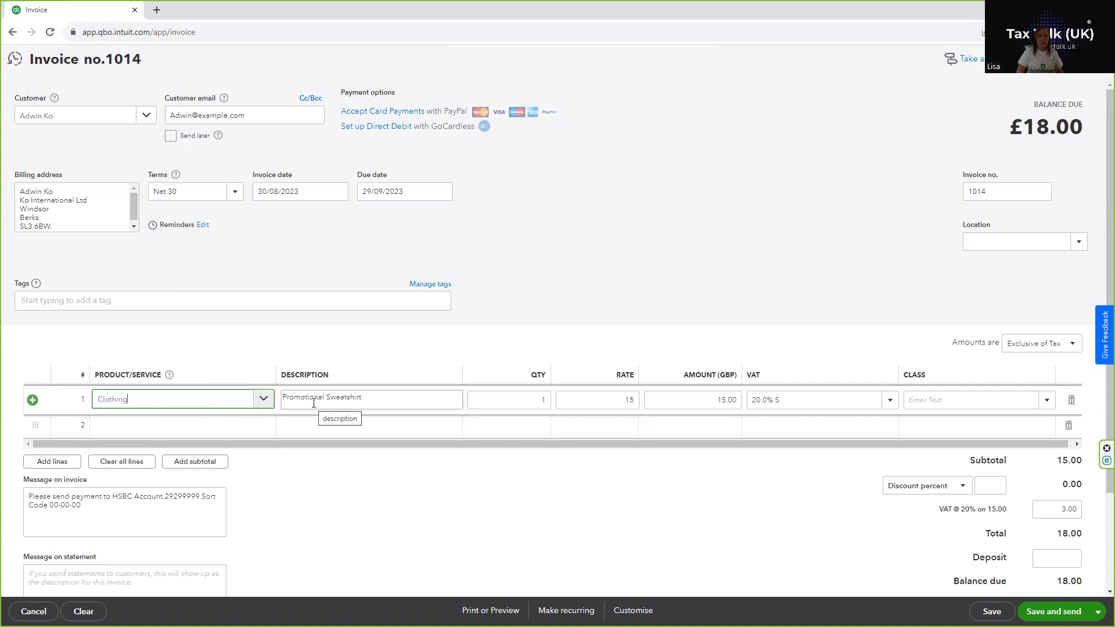
Step: Change the Clothing line's description to Promotional Sweatshirts and set its quantity to 3
click(390, 400)
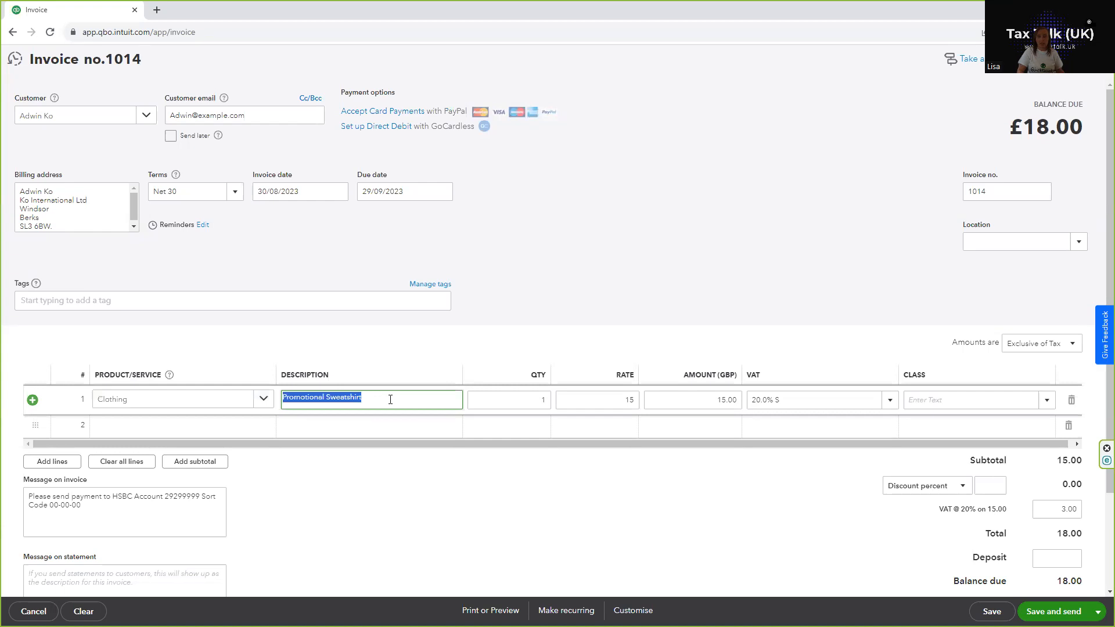
click(391, 399)
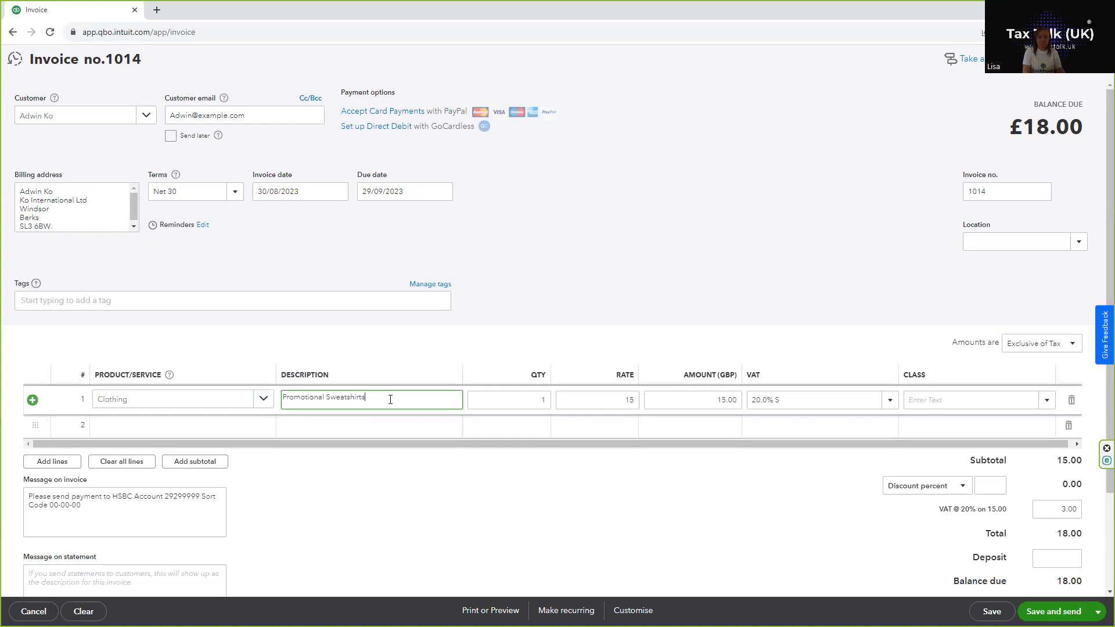
click(621, 401)
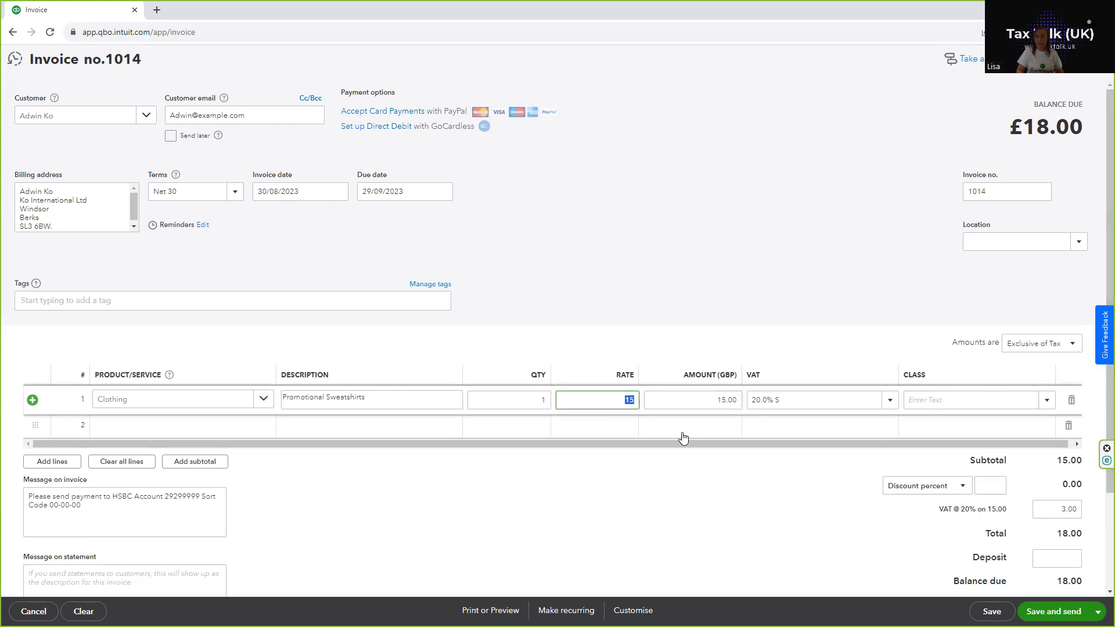
click(532, 399)
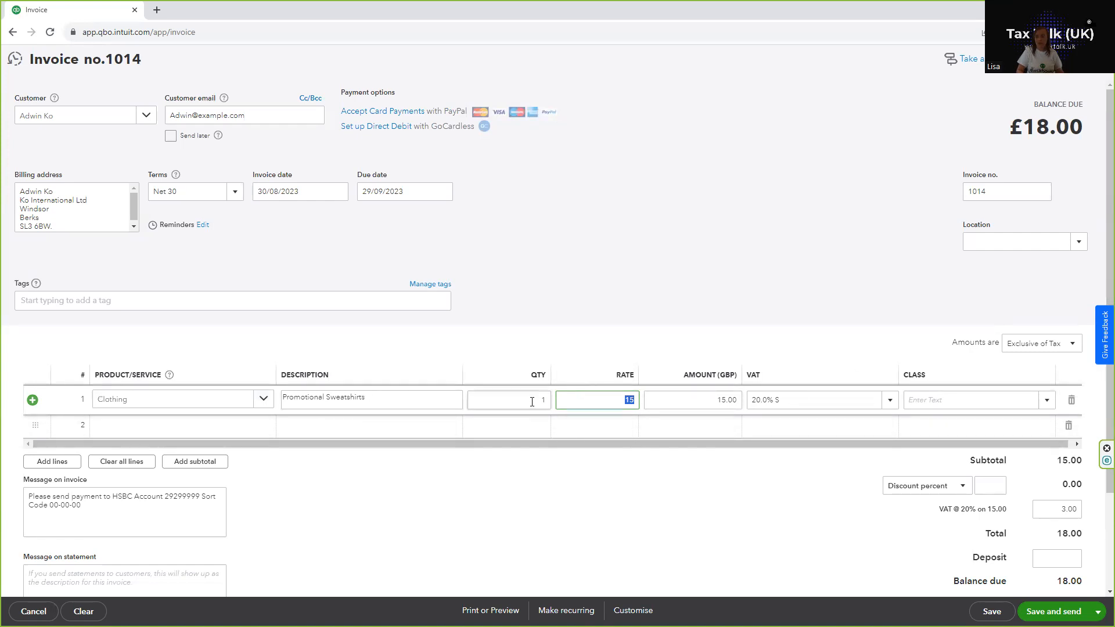
text(3)
click(578, 401)
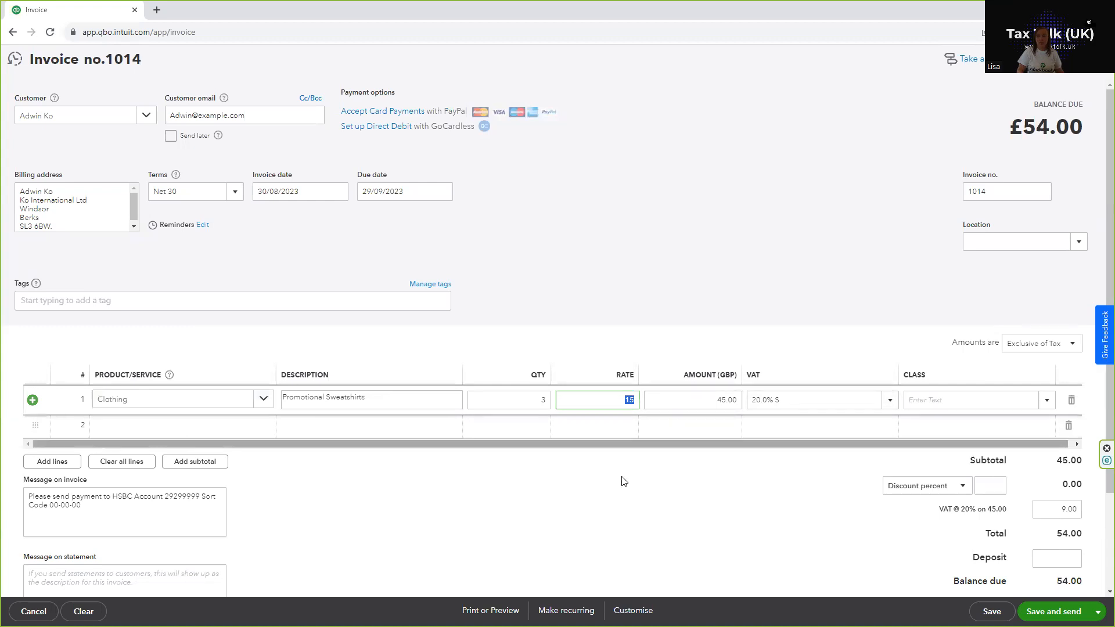
Step: Save and close the completed invoice
scroll(623, 481, down, 1)
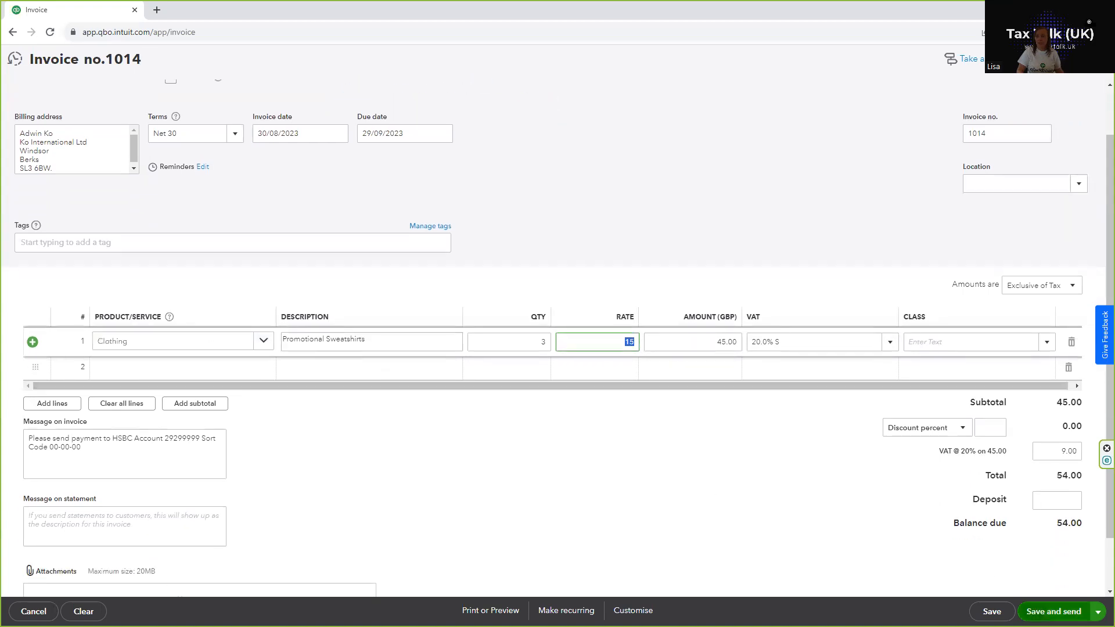
click(1098, 612)
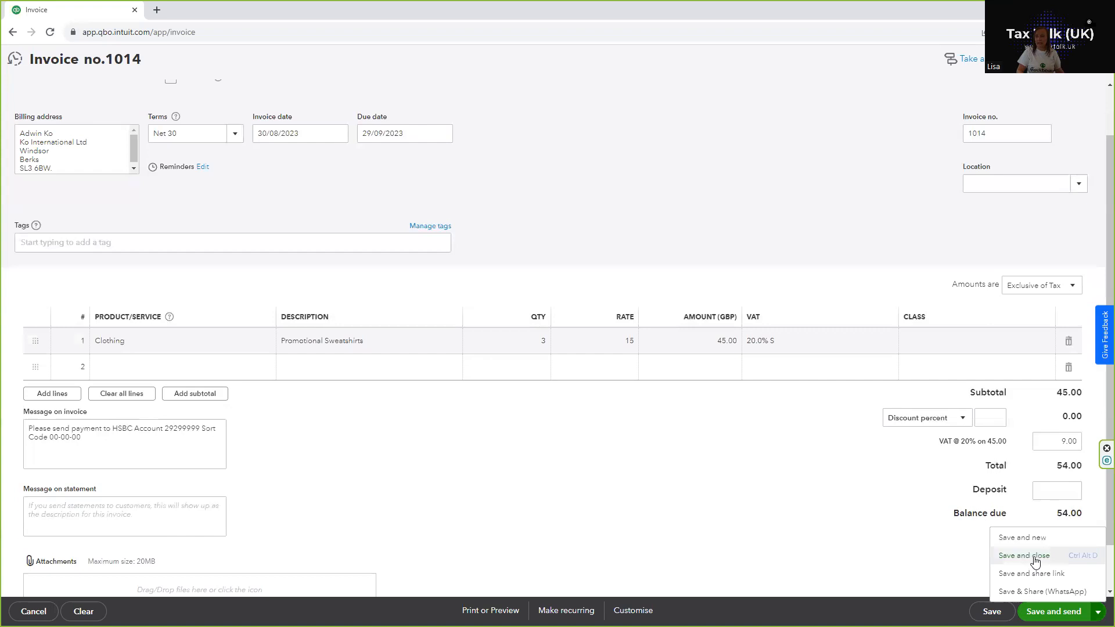
click(992, 612)
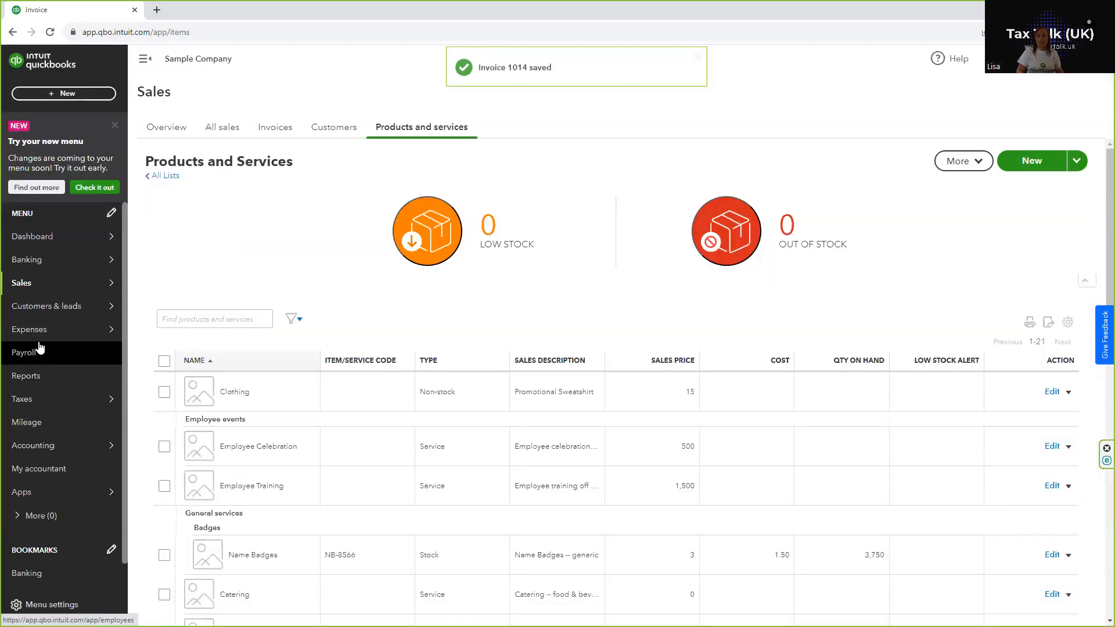
Step: Open the Clothing item for editing from the Products and Services list
mouse_move(47, 286)
click(161, 377)
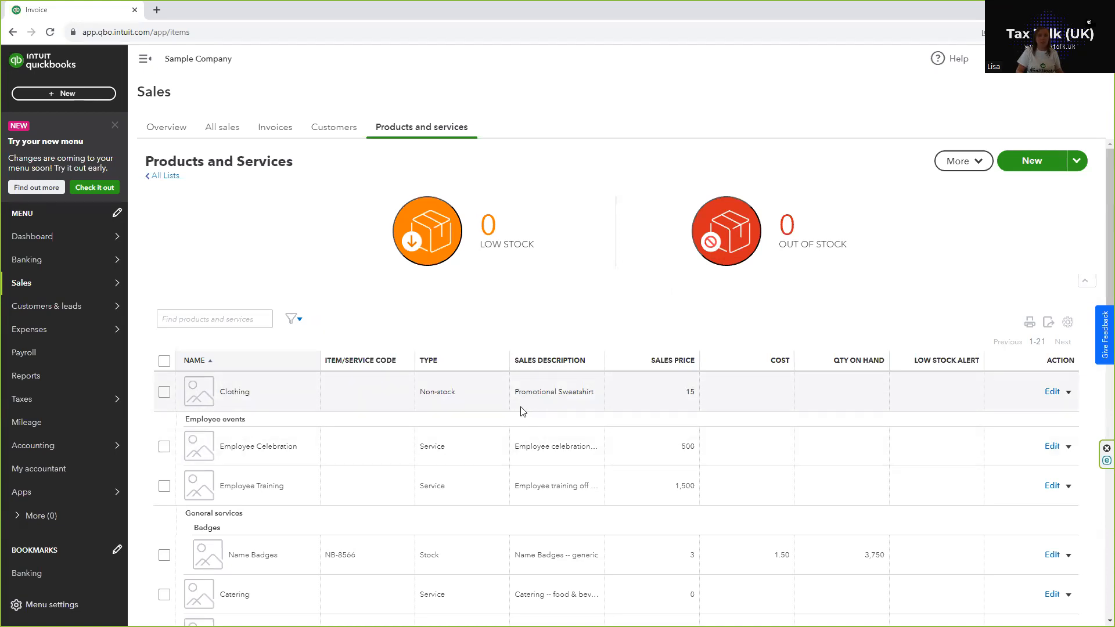
click(1053, 392)
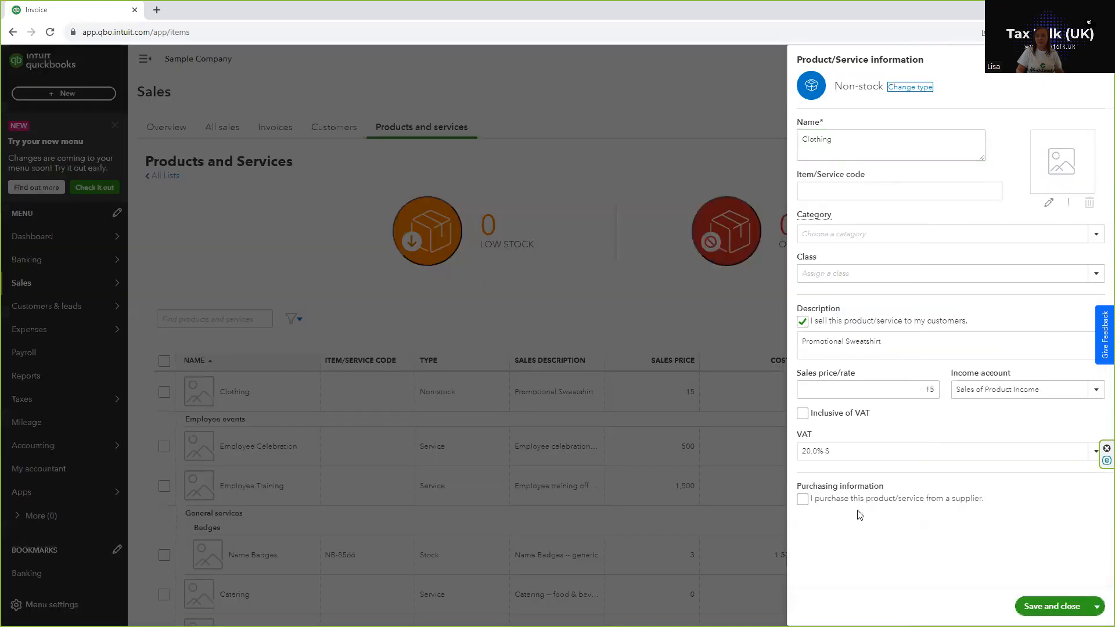